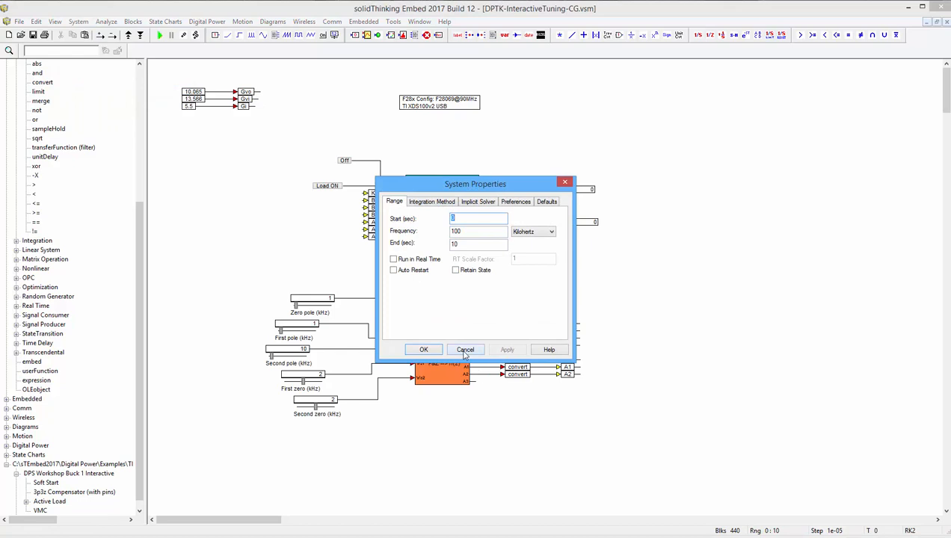
Dismiss the System Properties dialog and switch to the DPTK-InteractiveTuning-MCU.vsm diagram.
{"action": "left_click", "coordinate": [464, 350]}
{"action": "left_click", "coordinate": [419, 21]}
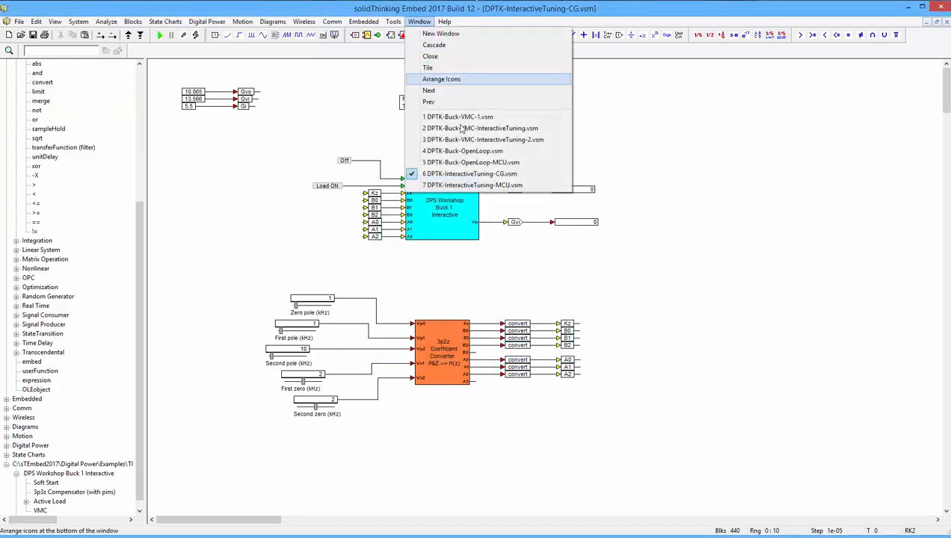
{"action": "left_click", "coordinate": [470, 186]}
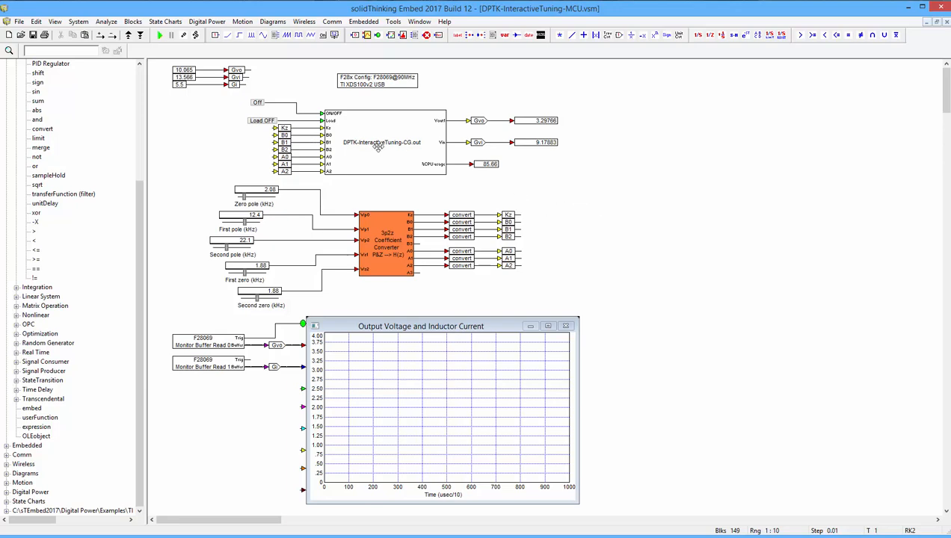
View the properties of the DPTK-InteractiveTuning-CG.out target interface block and close them without changes.
{"action": "double_click", "coordinate": [378, 146]}
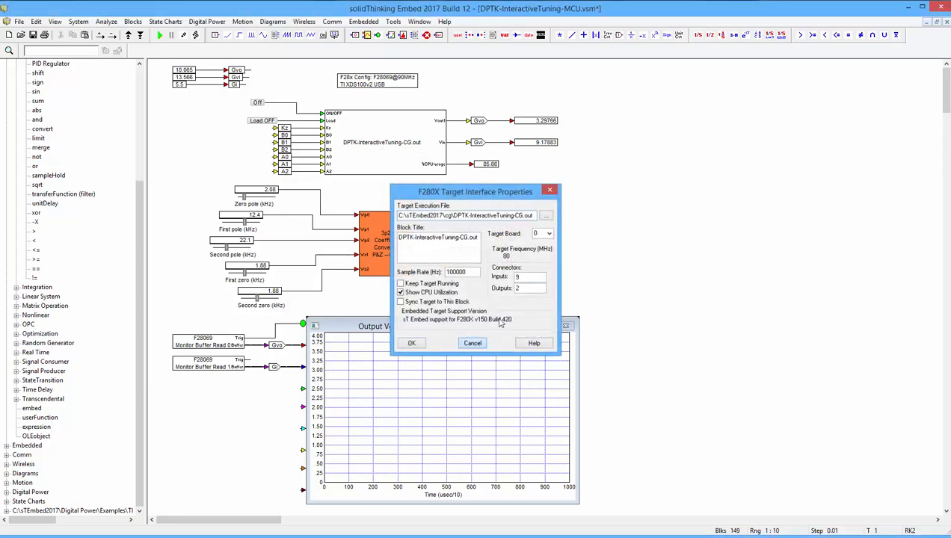
{"action": "left_click", "coordinate": [473, 343]}
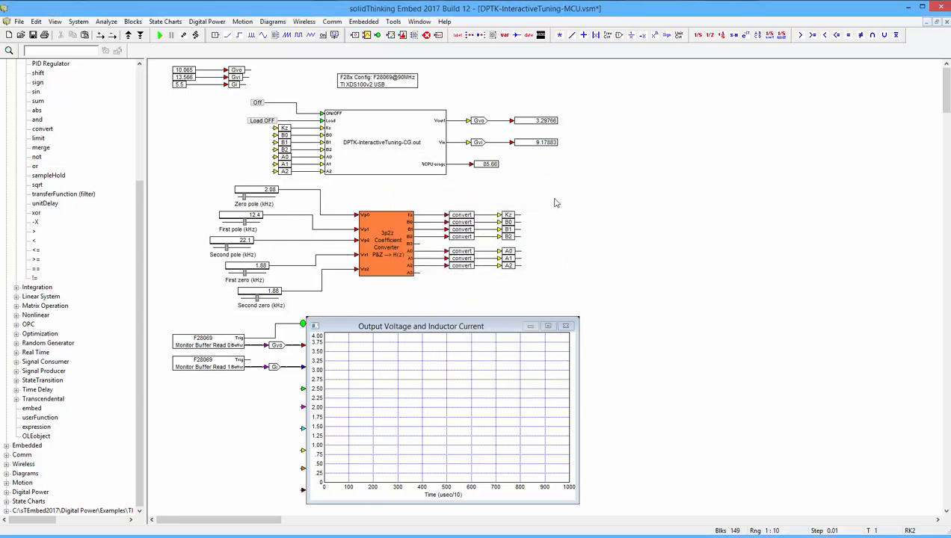
Try out a new Target Interface block in the empty area beside the coefficient converter and delete it.
{"action": "left_click", "coordinate": [363, 23]}
{"action": "mouse_move", "coordinate": [448, 170]}
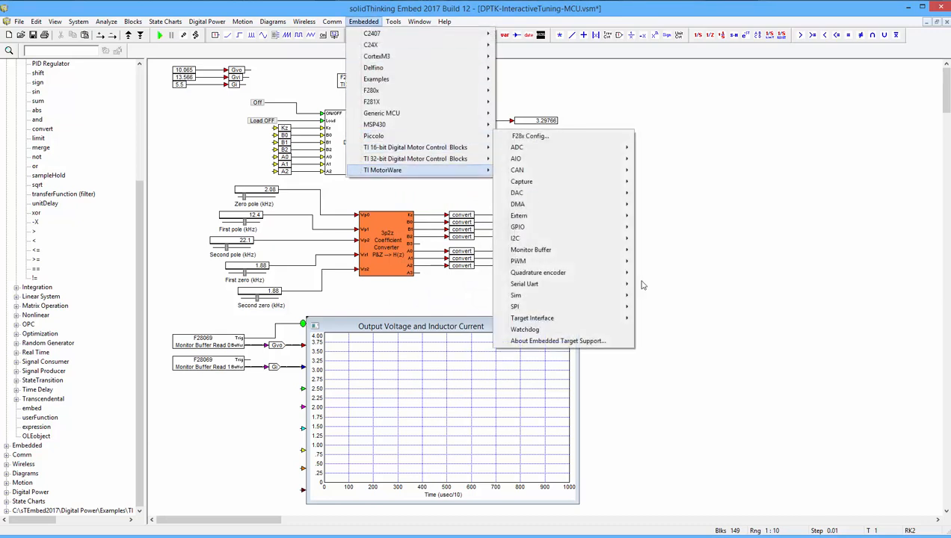
{"action": "mouse_move", "coordinate": [568, 318]}
{"action": "left_click", "coordinate": [676, 353]}
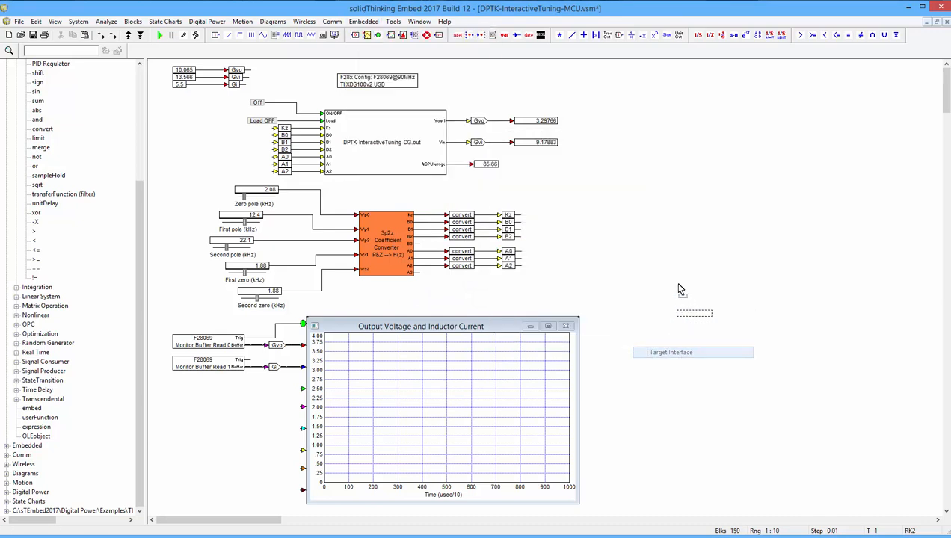
{"action": "left_click", "coordinate": [655, 237]}
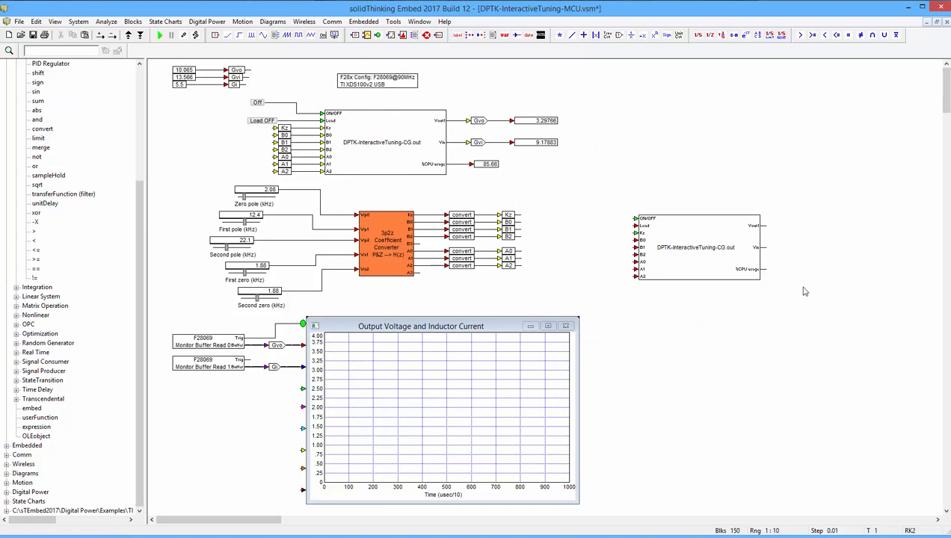
{"action": "double_click", "coordinate": [675, 255]}
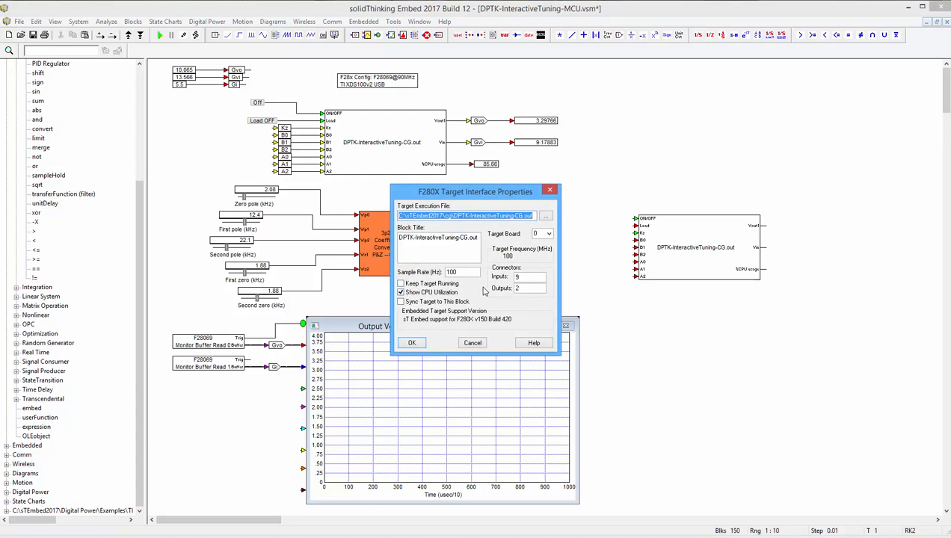
{"action": "left_click", "coordinate": [472, 343]}
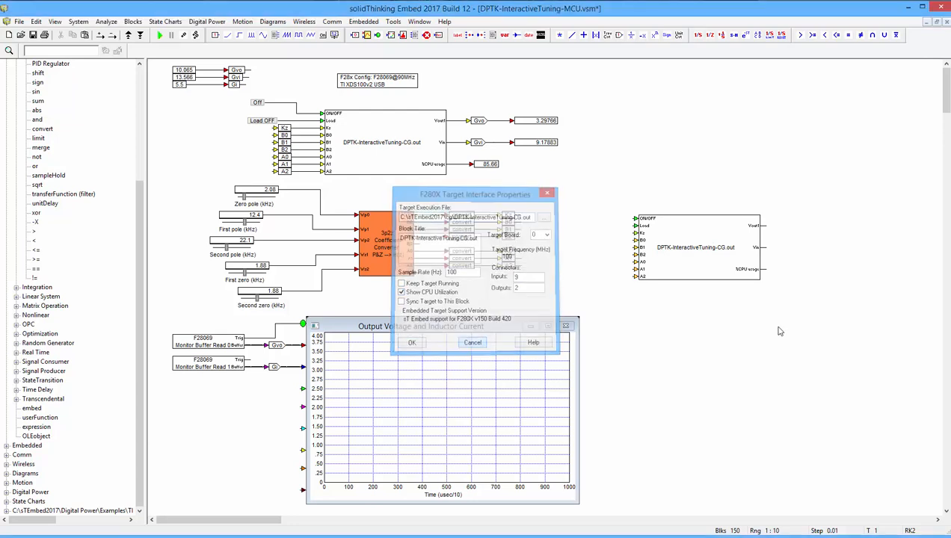
{"action": "left_click", "coordinate": [678, 254]}
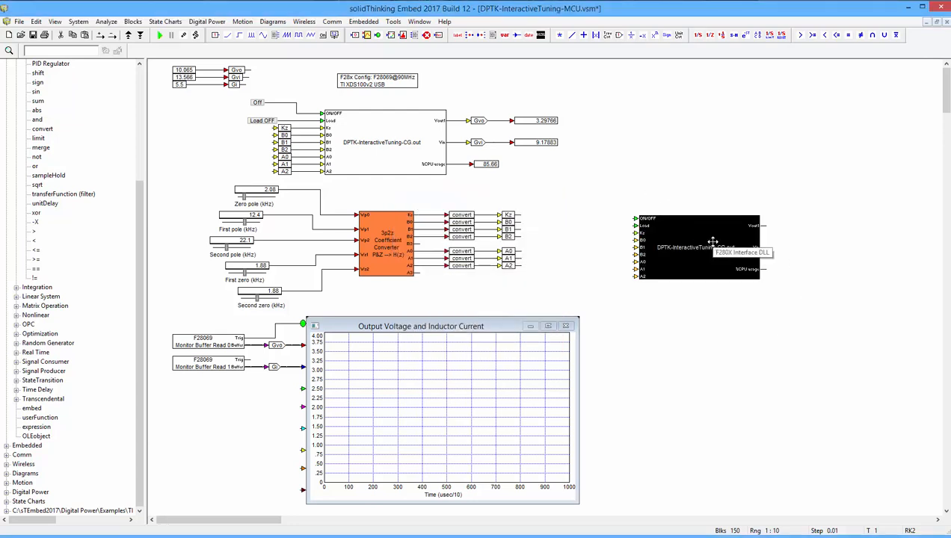
{"action": "key", "text": "Delete"}
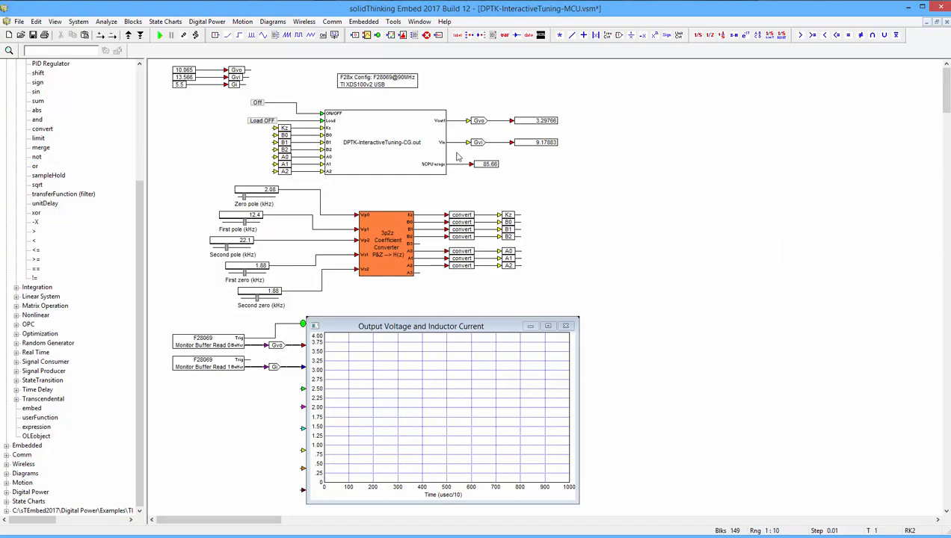
Examine the execution file, sample rate and connector settings of the original target interface block without changing them.
{"action": "double_click", "coordinate": [394, 163]}
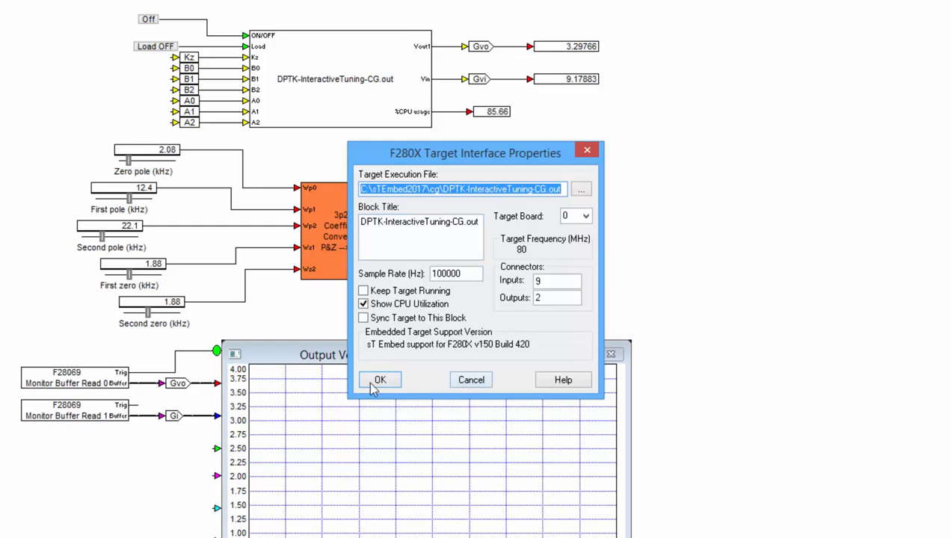
{"action": "left_click", "coordinate": [470, 381]}
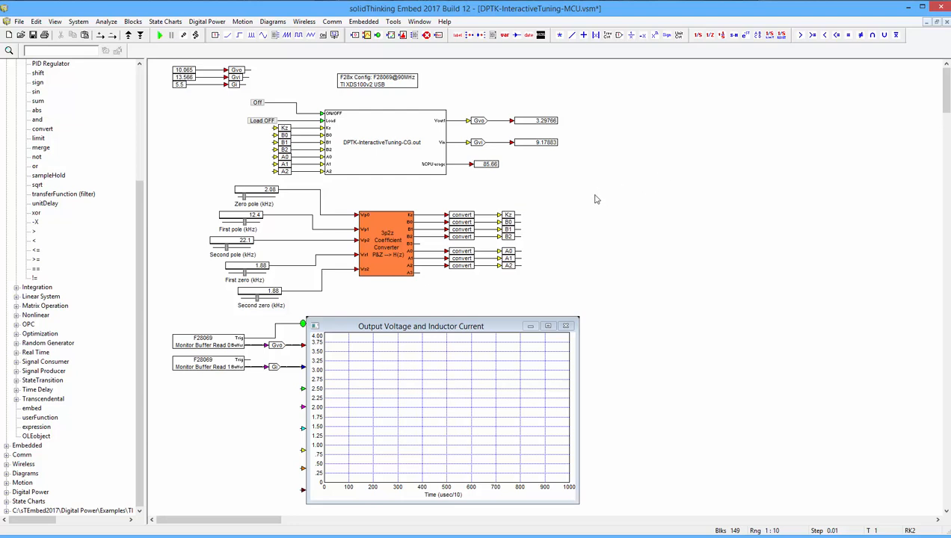
Run the diagram with the load set to Load ON and switch the ON/OFF input on, off and on again.
{"action": "left_click", "coordinate": [160, 35]}
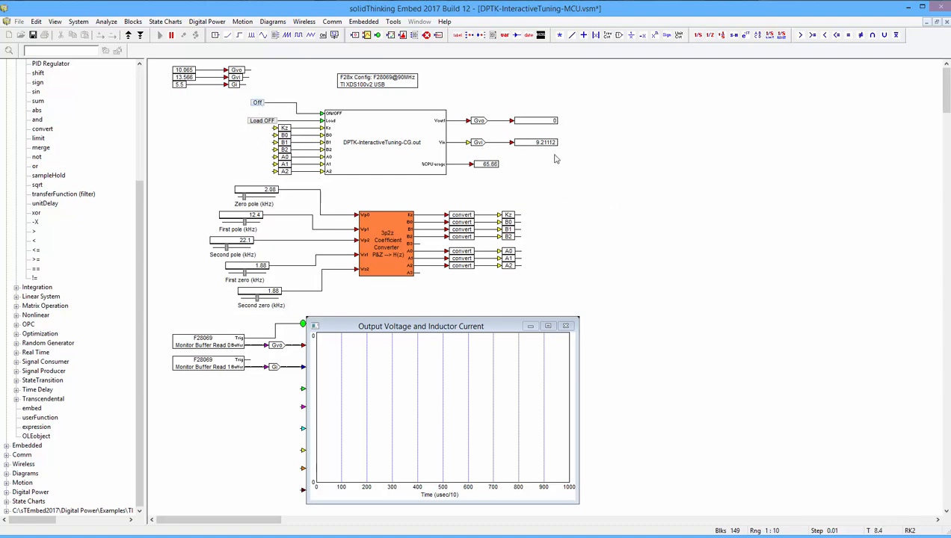
{"action": "left_click", "coordinate": [256, 103]}
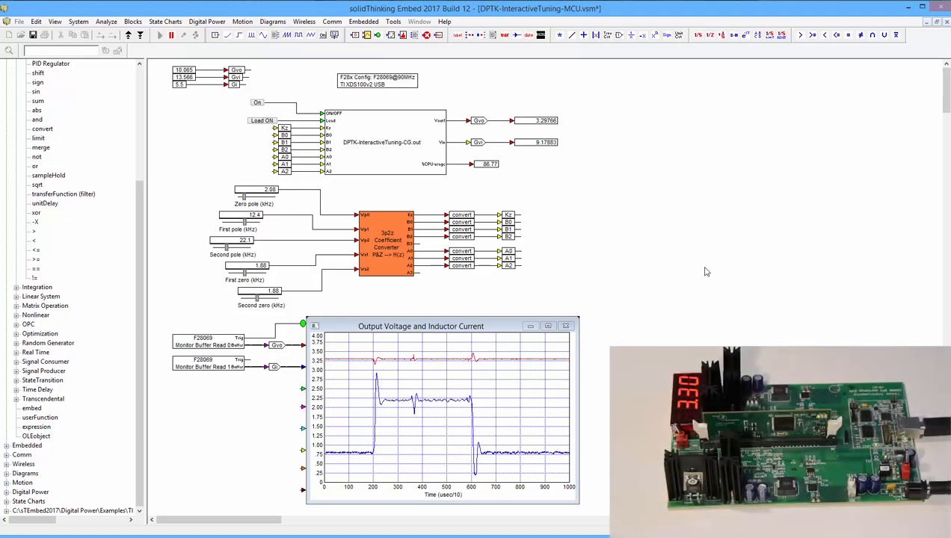
{"action": "left_click", "coordinate": [258, 104]}
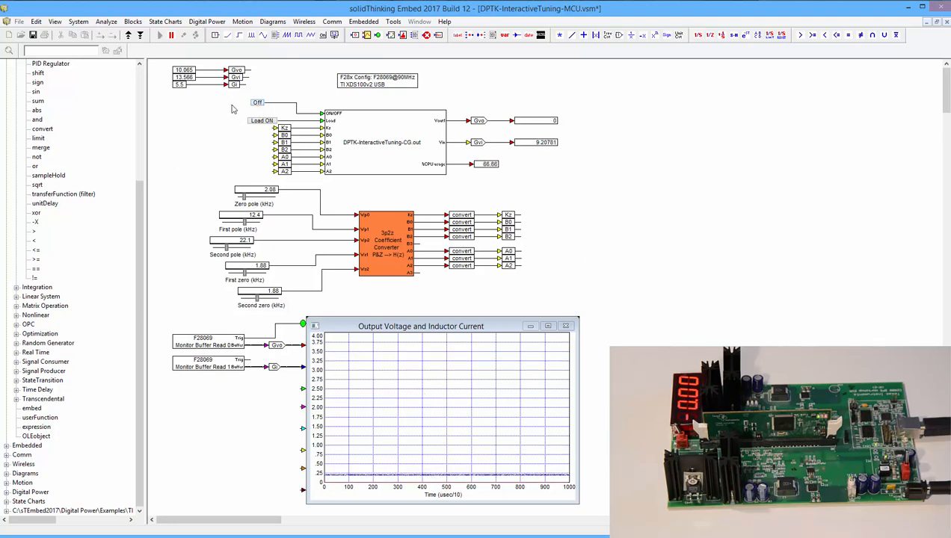
{"action": "left_click", "coordinate": [258, 103]}
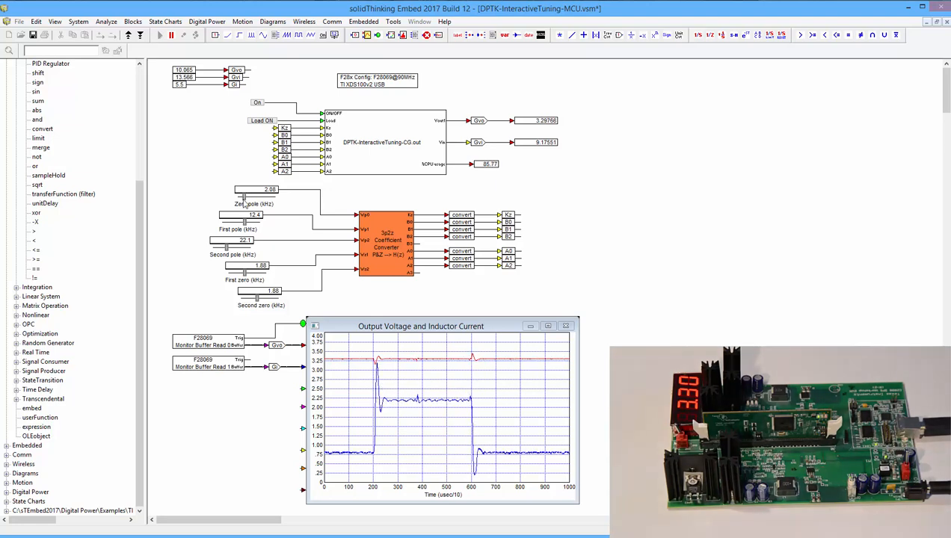
Lower the zero pole to 0.1 kHz and examine the enlarged Output Voltage and Inductor Current plot.
{"action": "left_click_drag", "start_coordinate": [244, 198], "coordinate": [234, 201]}
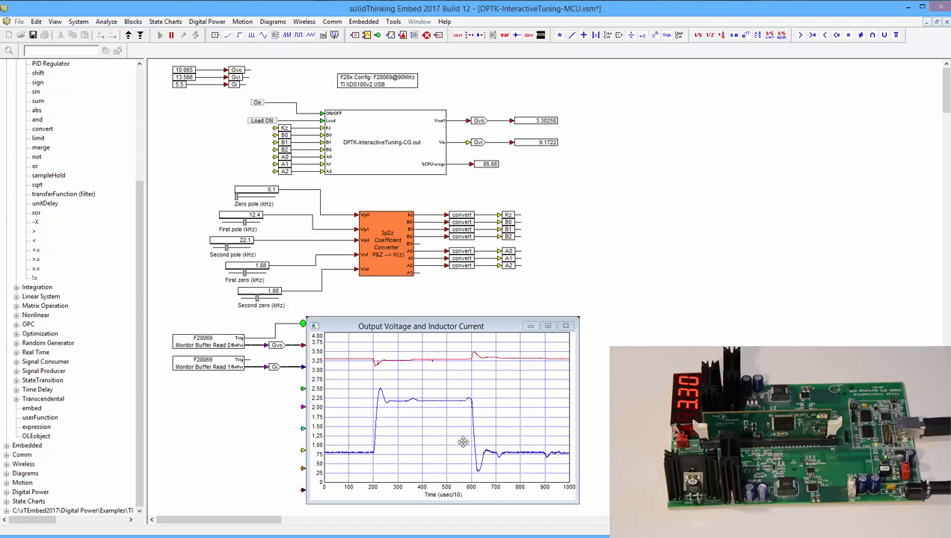
{"action": "left_click", "coordinate": [549, 327]}
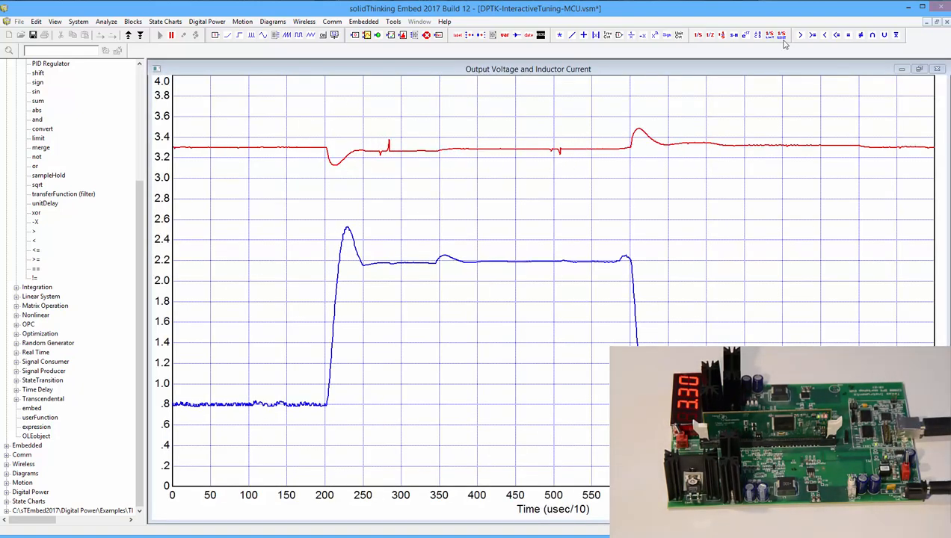
{"action": "left_click", "coordinate": [919, 69]}
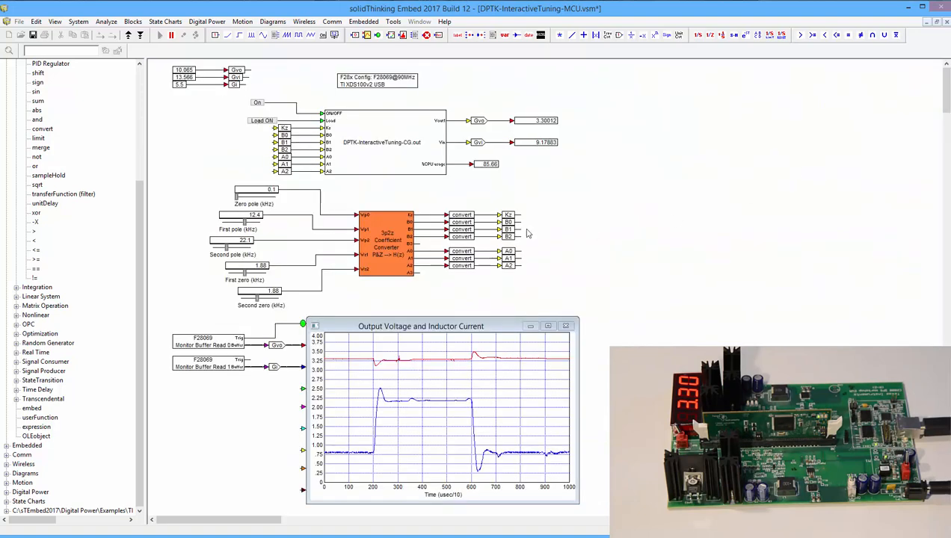
Raise the zero pole to 1.09 kHz and inspect the transient response in the enlarged plot.
{"action": "left_click_drag", "start_coordinate": [237, 200], "coordinate": [240, 199]}
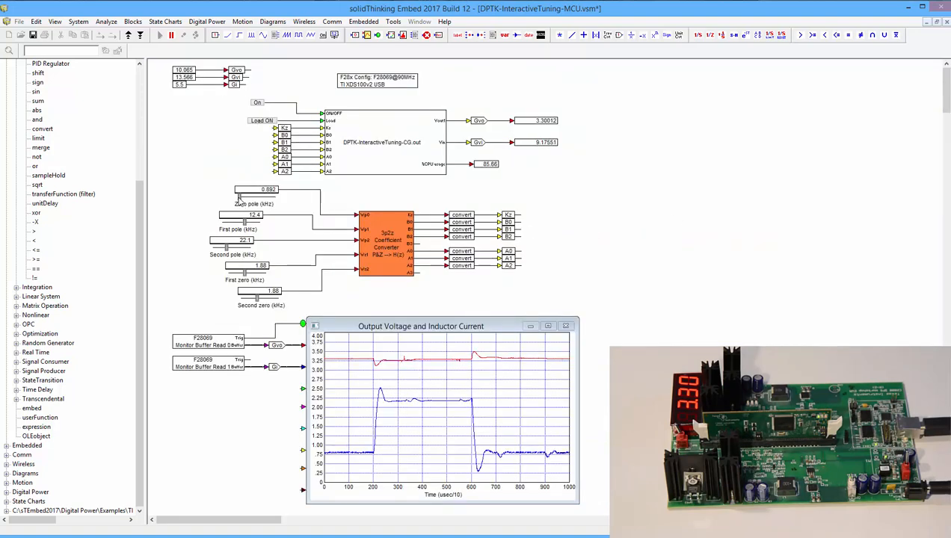
{"action": "left_click", "coordinate": [547, 325]}
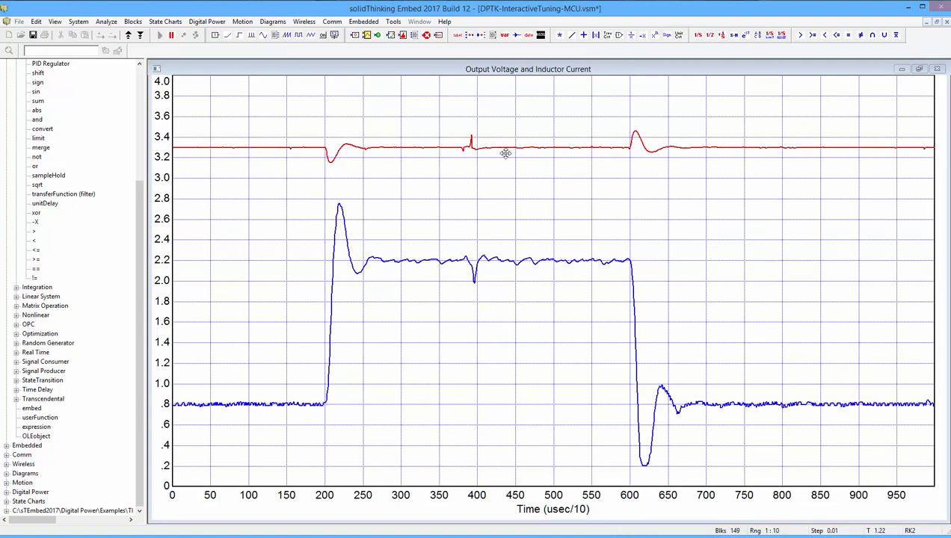
{"action": "left_click", "coordinate": [918, 69]}
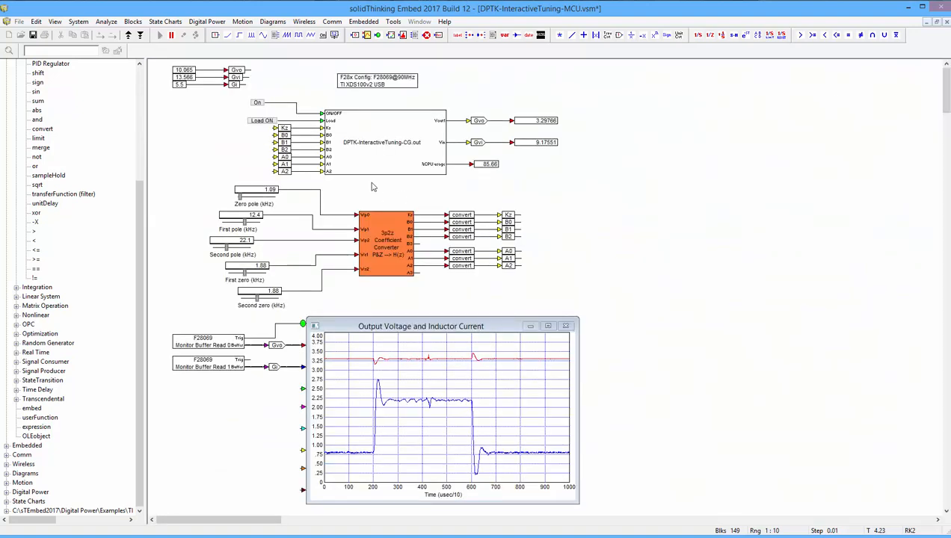
Increase the zero pole in increments to 3.565 kHz and inspect the voltage and current response in the enlarged plot.
{"action": "left_click", "coordinate": [252, 199]}
{"action": "left_click", "coordinate": [253, 200]}
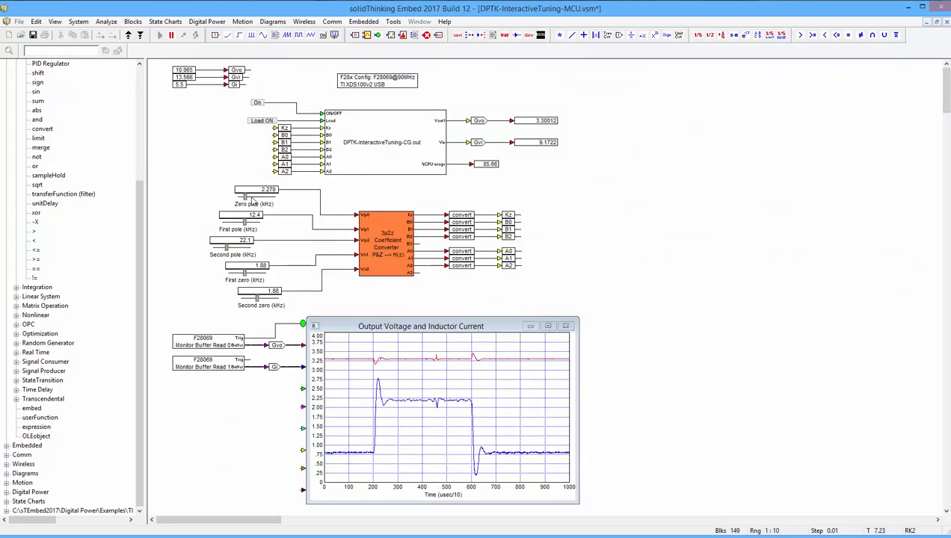
{"action": "left_click", "coordinate": [252, 200]}
{"action": "left_click", "coordinate": [257, 201]}
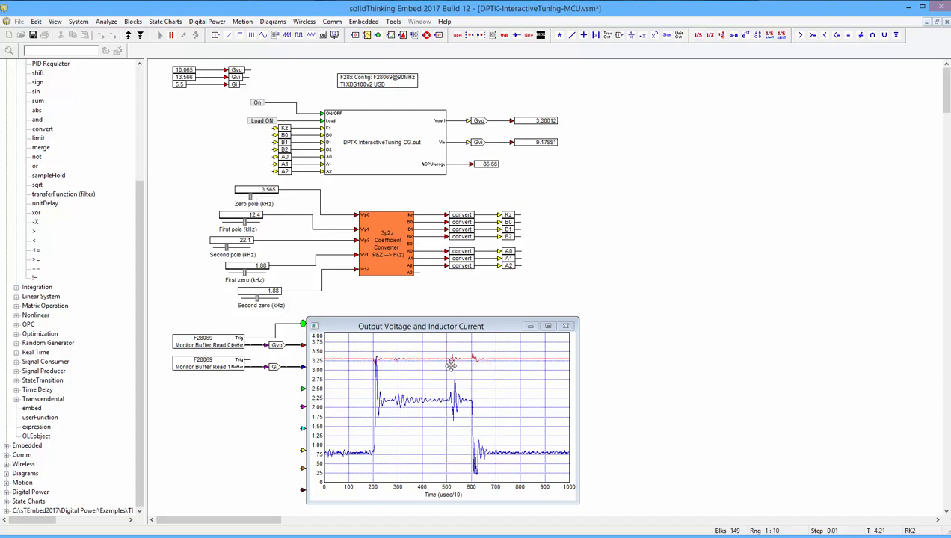
{"action": "left_click", "coordinate": [548, 326]}
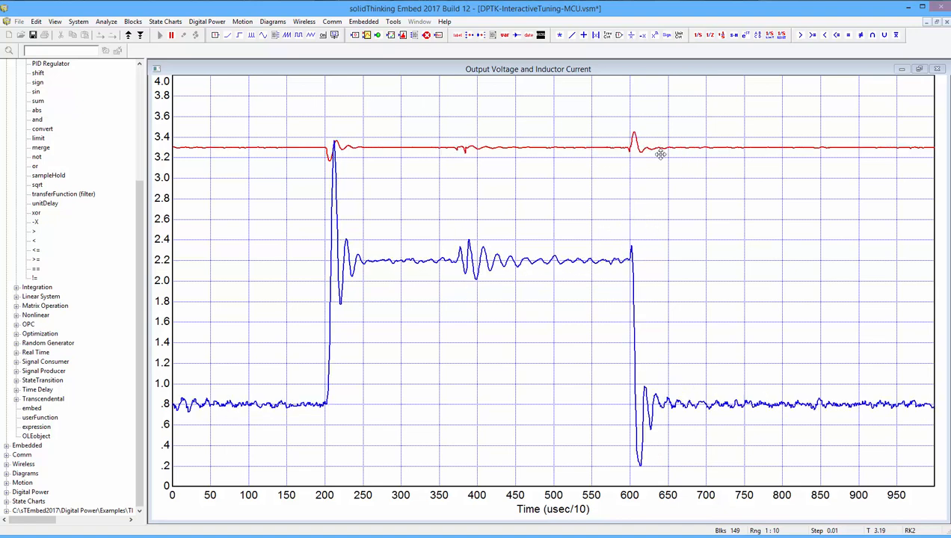
{"action": "left_click", "coordinate": [918, 69]}
Raise the zero pole to 3.961 kHz and bring it back down to 3.07 kHz.
{"action": "left_click", "coordinate": [272, 198]}
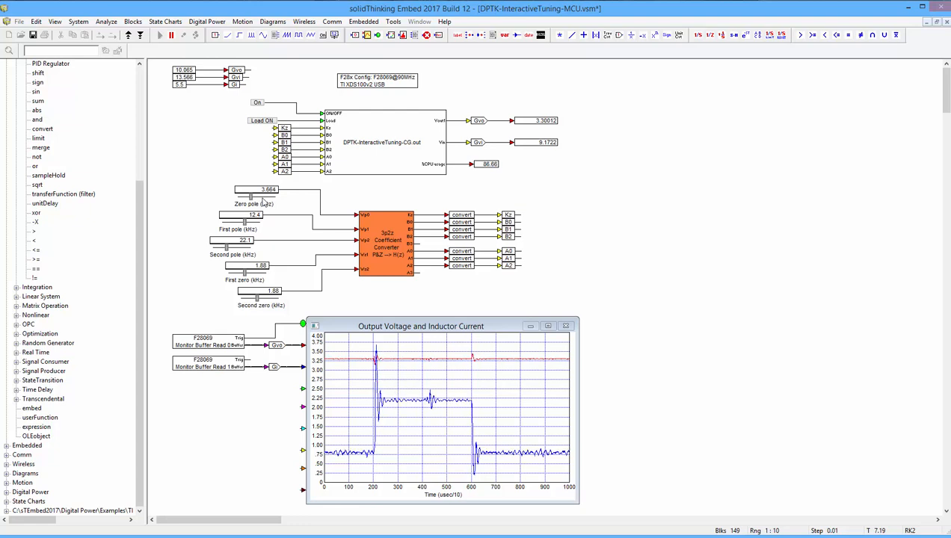
{"action": "left_click", "coordinate": [263, 200]}
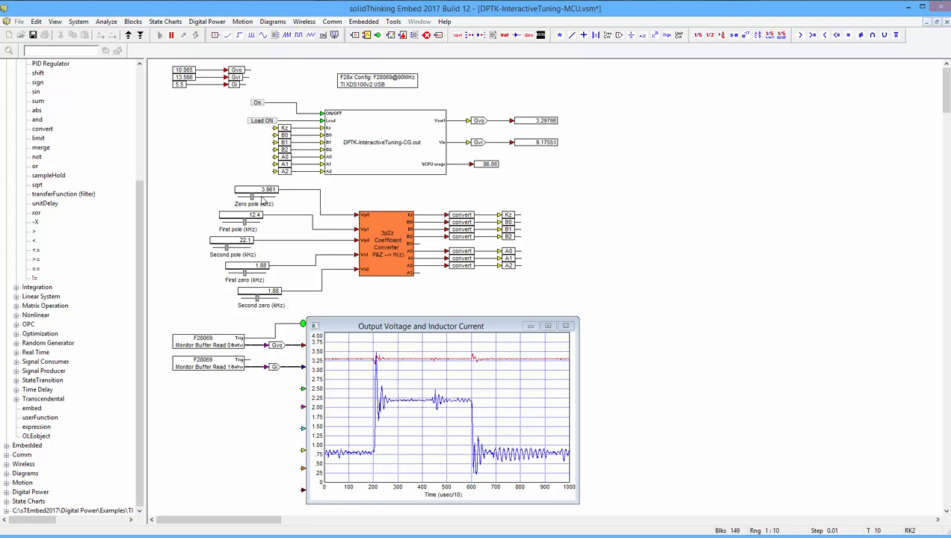
{"action": "left_click", "coordinate": [262, 204]}
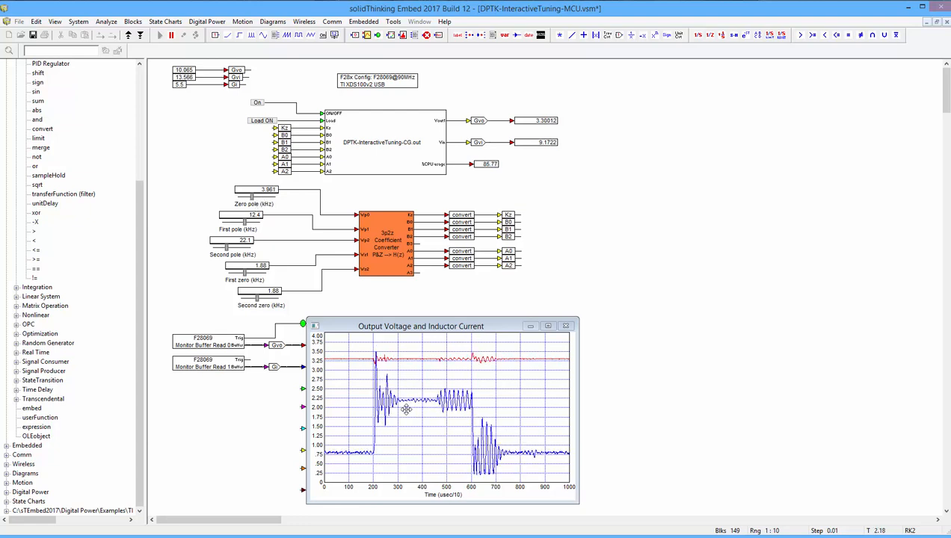
{"action": "left_click", "coordinate": [246, 198]}
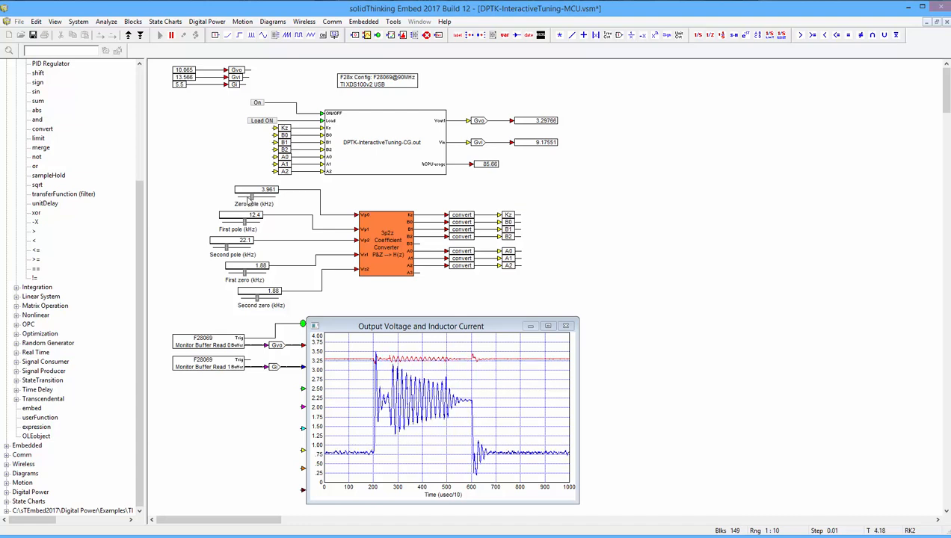
{"action": "left_click", "coordinate": [246, 198]}
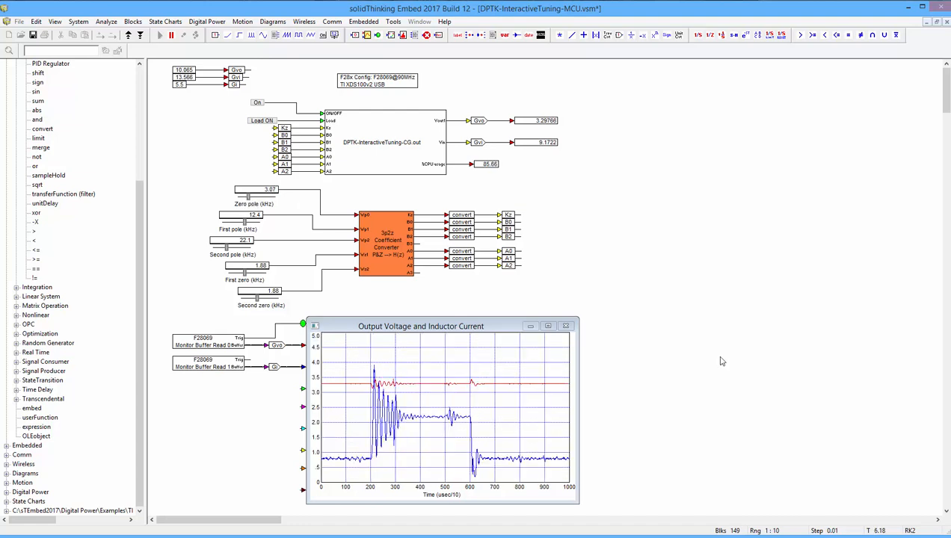
Raise the second pole to 28.4 kHz and bring it back down to 26.15 kHz.
{"action": "left_click", "coordinate": [236, 247]}
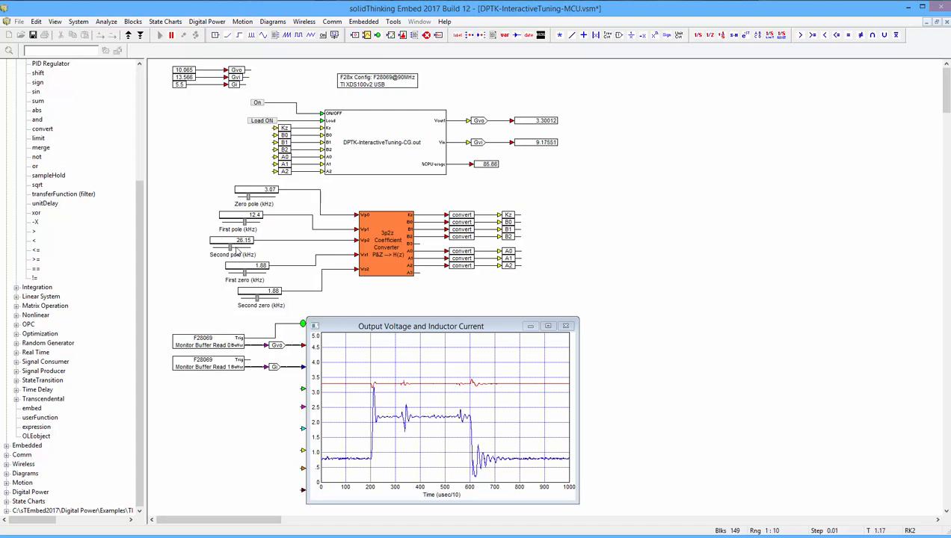
{"action": "left_click", "coordinate": [238, 247]}
{"action": "left_click", "coordinate": [237, 248]}
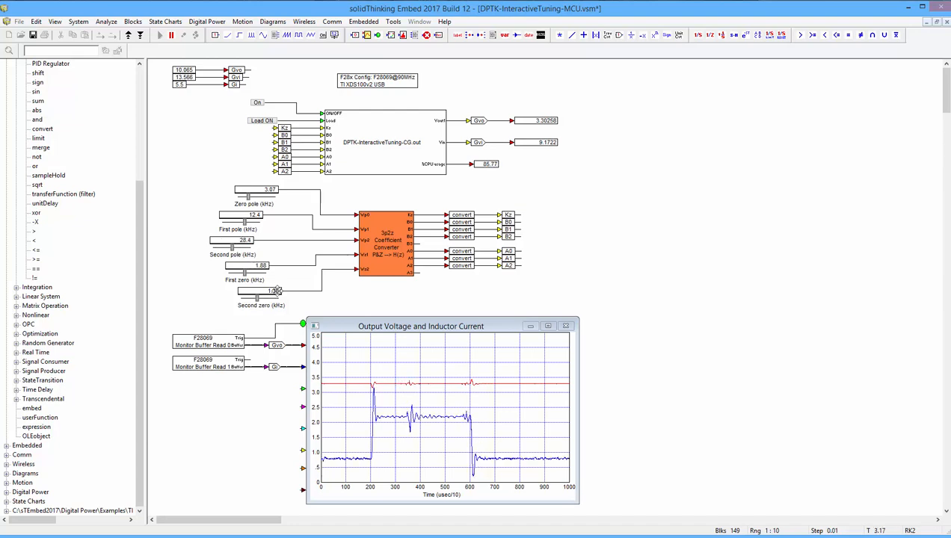
{"action": "left_click", "coordinate": [218, 249]}
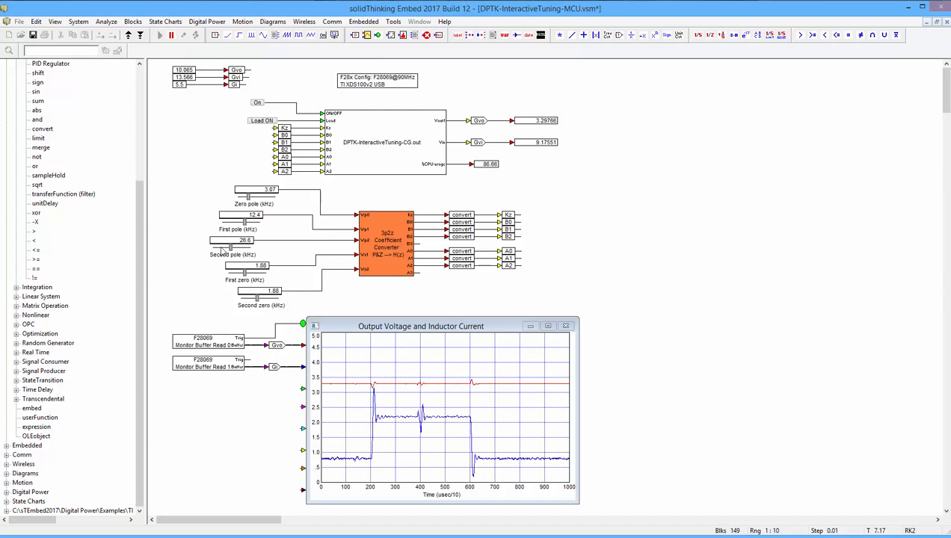
{"action": "left_click", "coordinate": [219, 251]}
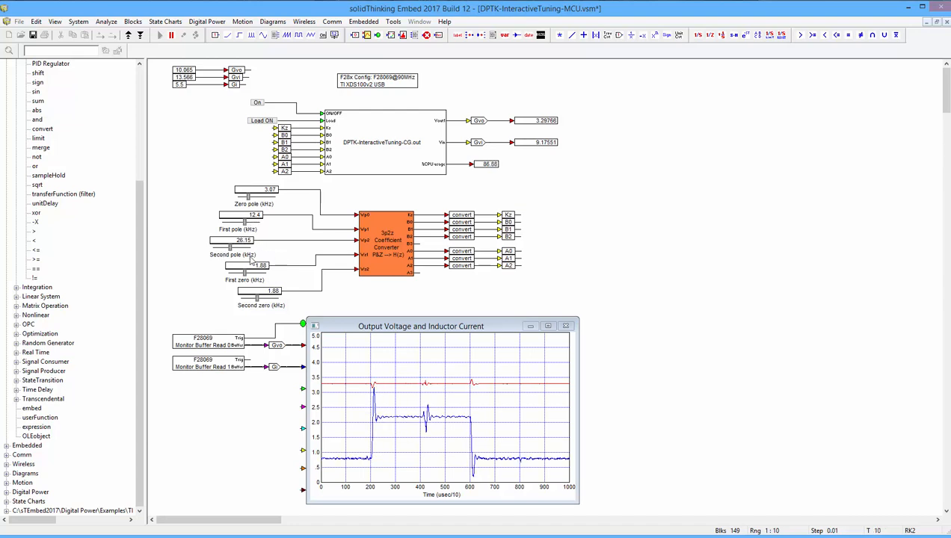
Raise the second pole to 27.05 kHz and inspect the voltage and current transients in the enlarged plot.
{"action": "left_click", "coordinate": [250, 249]}
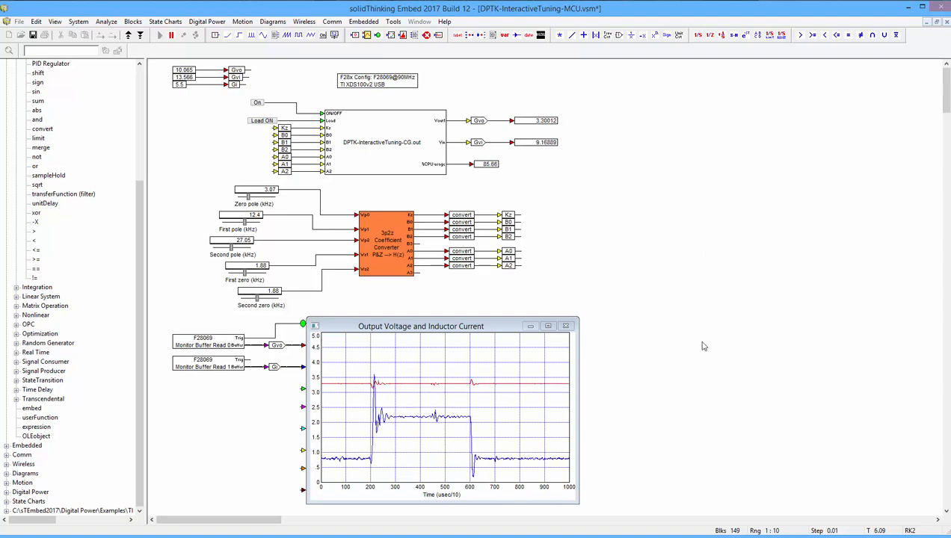
{"action": "left_click", "coordinate": [548, 326]}
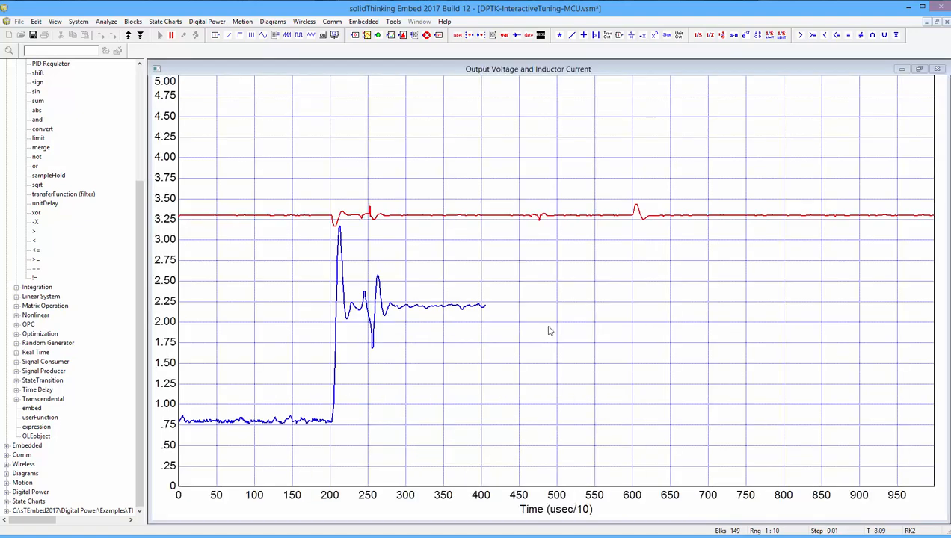
{"action": "left_click", "coordinate": [919, 69]}
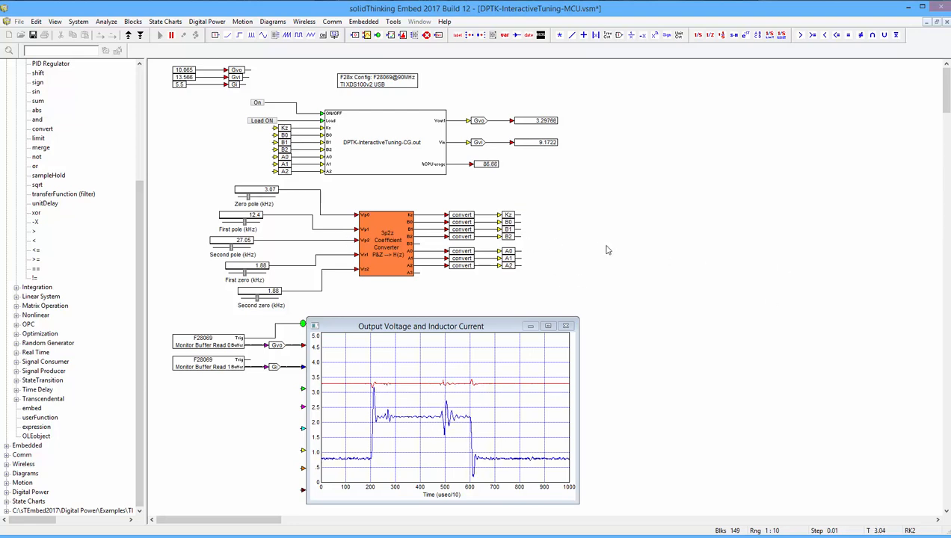
Stop the running simulation and switch to the DPTK-InteractiveTuning-CG.vsm diagram.
{"action": "left_click", "coordinate": [170, 35]}
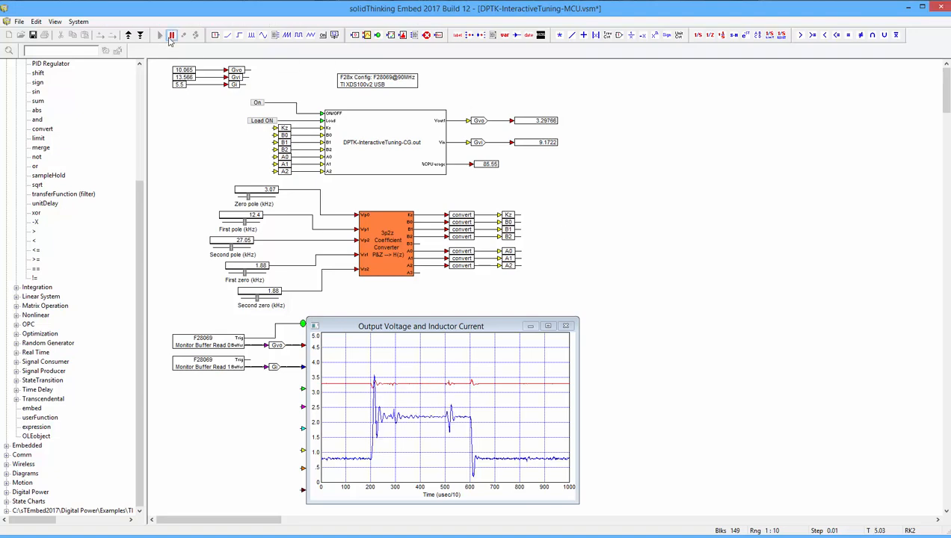
{"action": "left_click", "coordinate": [419, 21]}
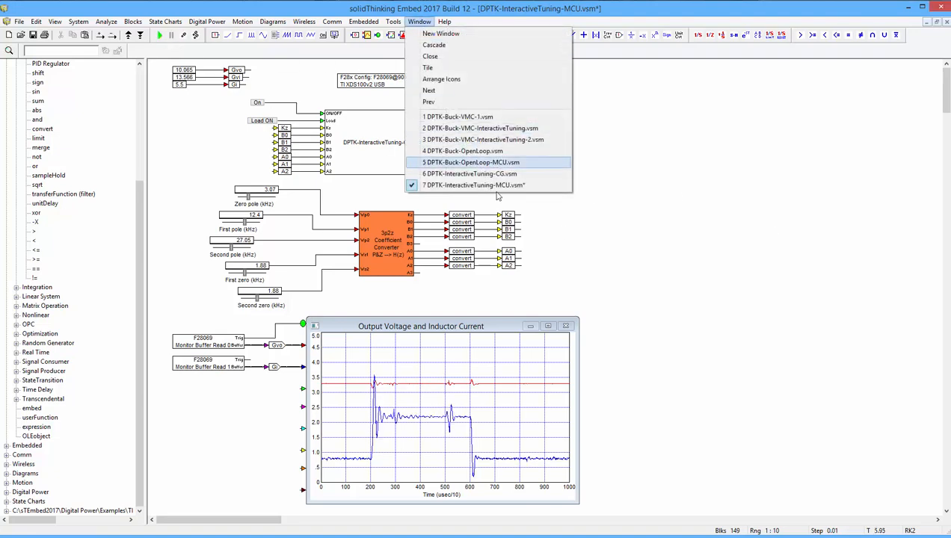
{"action": "left_click", "coordinate": [479, 173]}
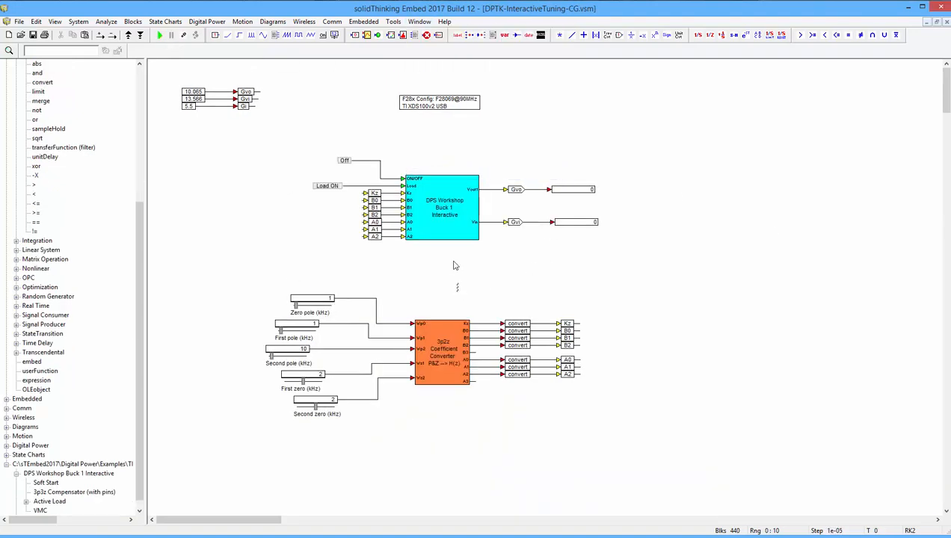
Inside the DPS Workshop Buck 1 Interactive block, examine the 3p3z compensator's properties and the Active Load subdiagram, and return to the top level.
{"action": "double_click", "coordinate": [448, 213]}
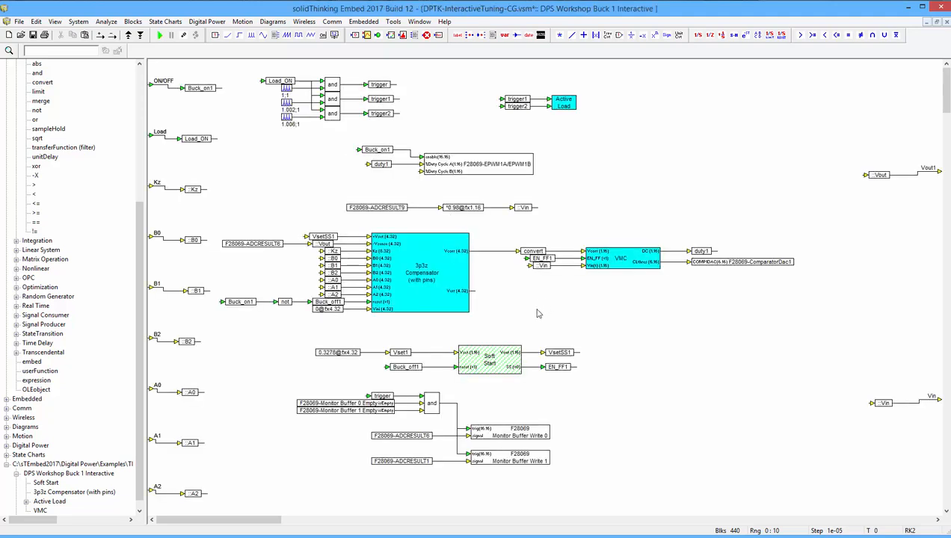
{"action": "double_click", "coordinate": [373, 284]}
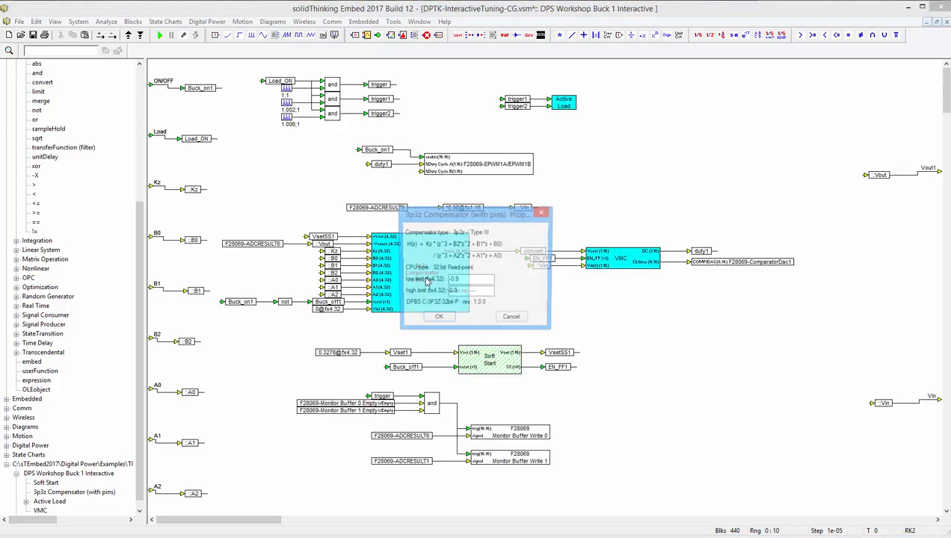
{"action": "left_click", "coordinate": [507, 319]}
{"action": "double_click", "coordinate": [567, 105]}
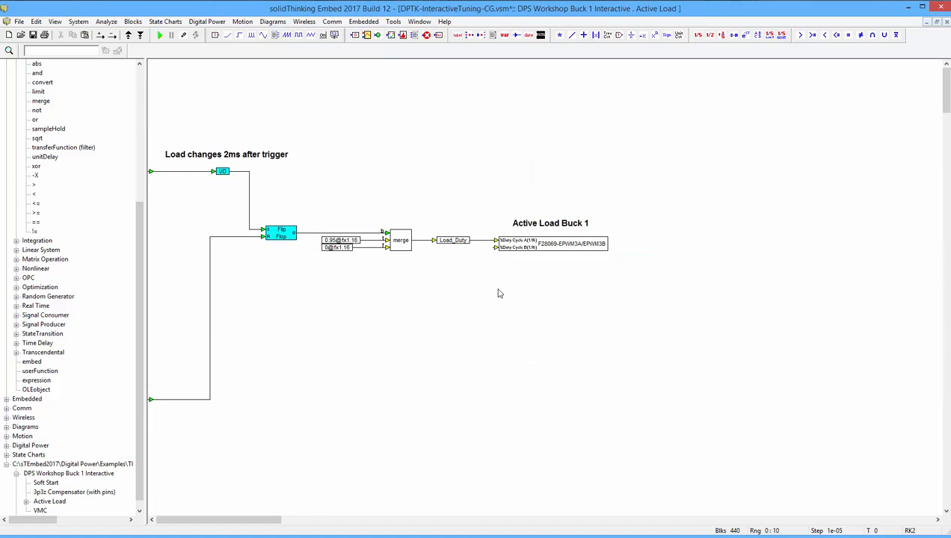
{"action": "right_click", "coordinate": [371, 302]}
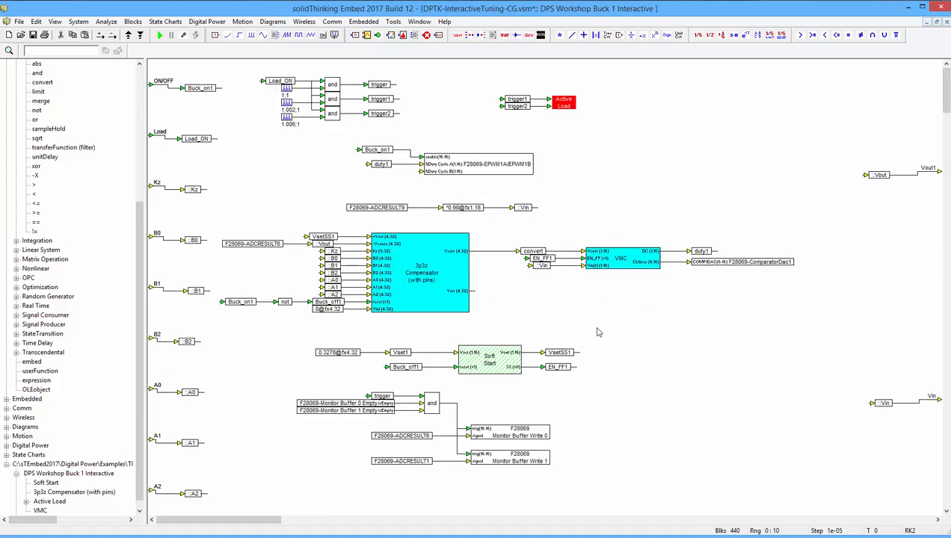
{"action": "right_click", "coordinate": [624, 190]}
{"action": "left_click", "coordinate": [701, 264]}
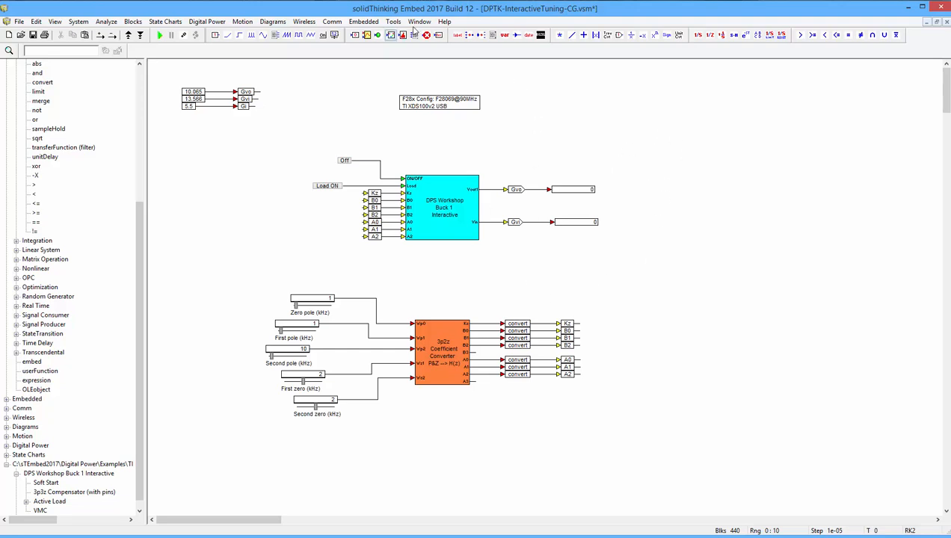
Review the DPTK-InteractiveTuning-MCU.vsm diagram and go back to DPTK-InteractiveTuning-CG.vsm.
{"action": "left_click", "coordinate": [418, 22]}
{"action": "left_click", "coordinate": [472, 186]}
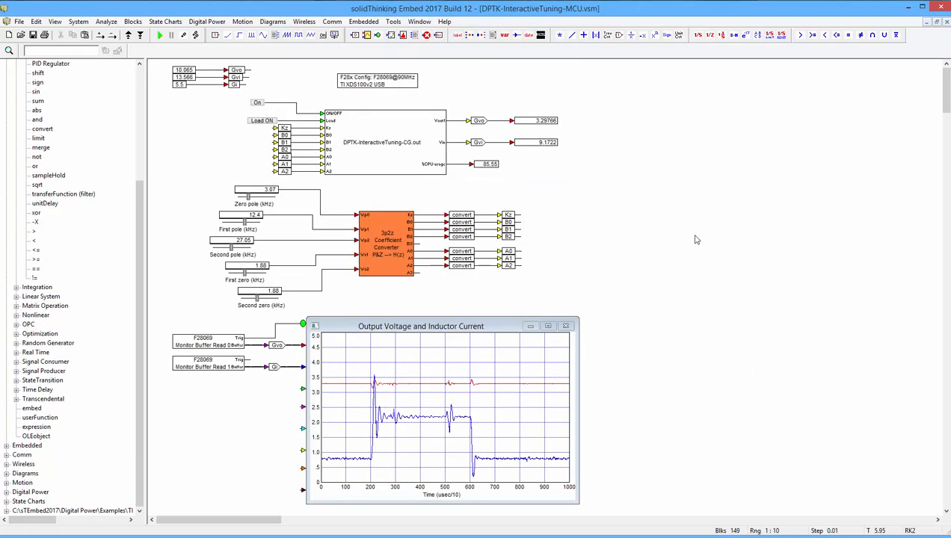
{"action": "left_click", "coordinate": [419, 22]}
{"action": "left_click", "coordinate": [478, 175]}
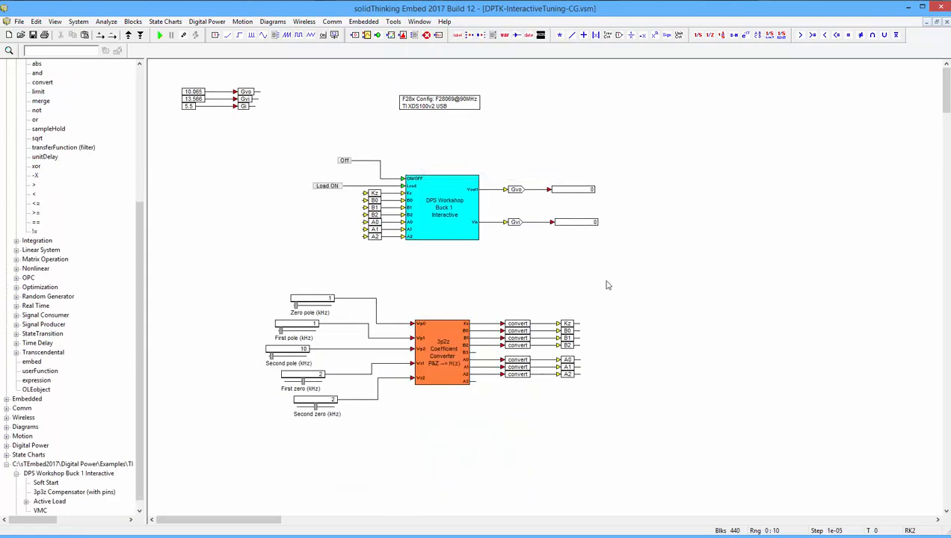
Review the compound edge pins and Target FLASH code generation options for the DPS Workshop Buck 1 Interactive block, and quit without generating code.
{"action": "left_click", "coordinate": [438, 217]}
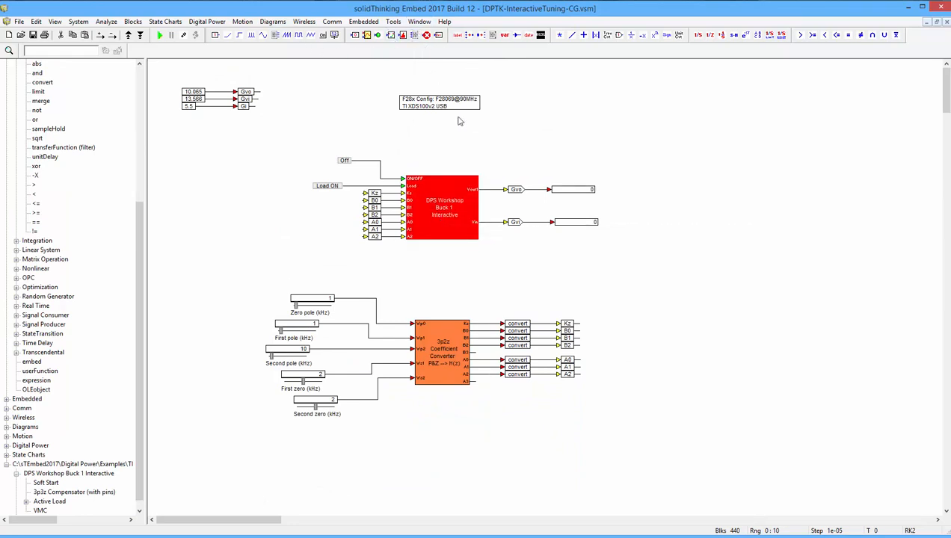
{"action": "left_click", "coordinate": [394, 21]}
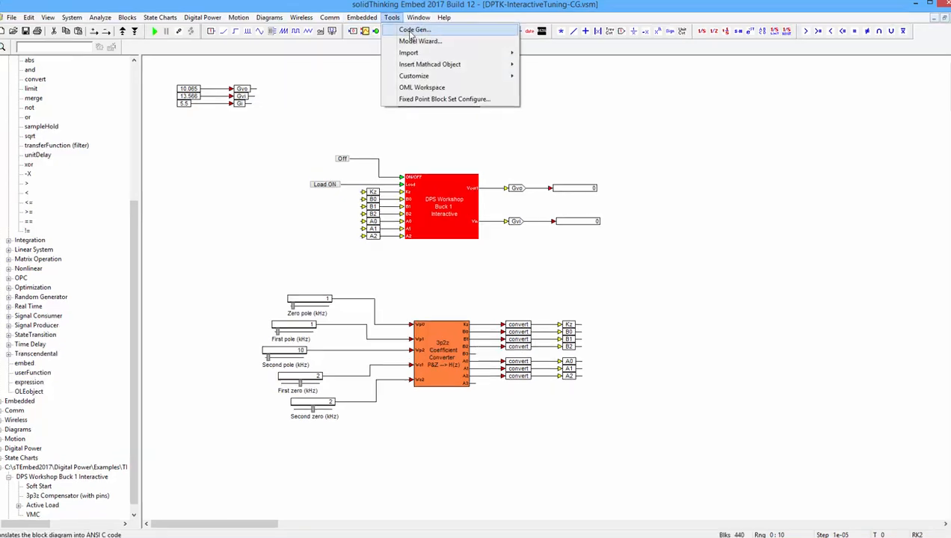
{"action": "left_click", "coordinate": [407, 35]}
{"action": "left_click", "coordinate": [378, 275]}
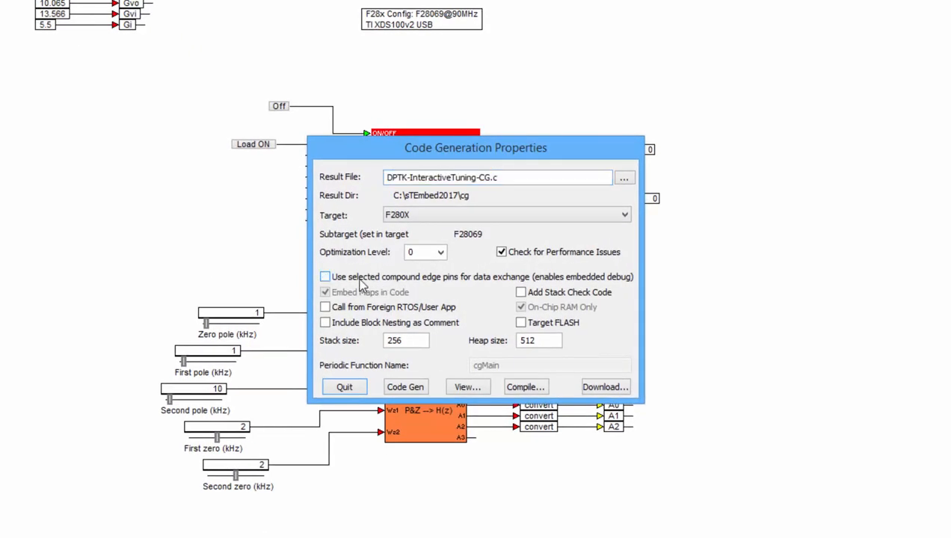
{"action": "left_click", "coordinate": [522, 324]}
{"action": "left_click", "coordinate": [345, 282]}
{"action": "left_click", "coordinate": [527, 323]}
{"action": "left_click", "coordinate": [345, 387]}
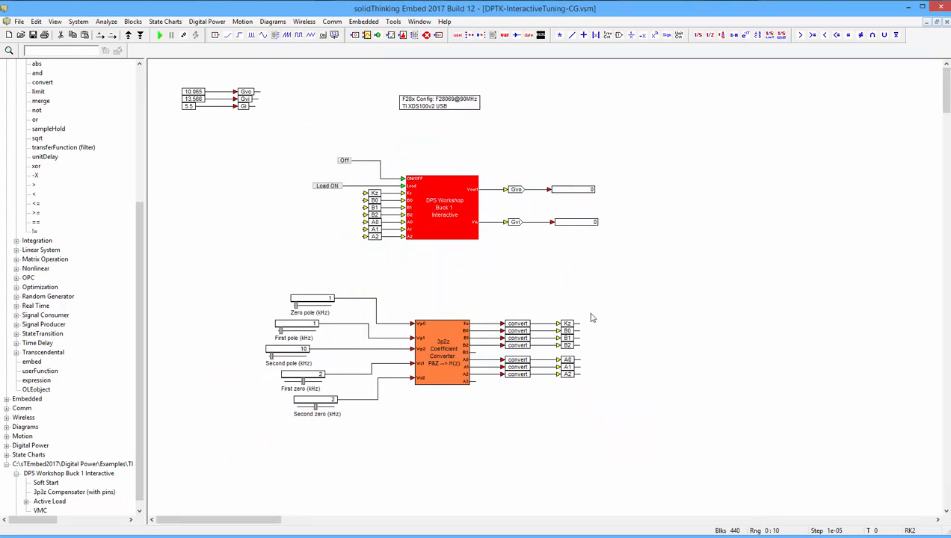
{"action": "left_click", "coordinate": [453, 258]}
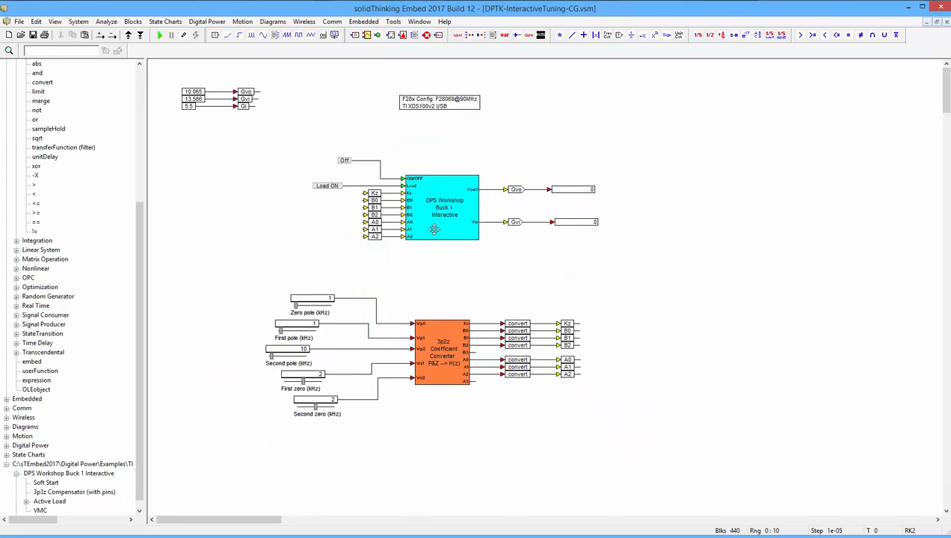
Insert a 32-bit fixed-point 3p3z compensator without coefficient pins below the VMC block inside the DPS Workshop Buck 1 Interactive block.
{"action": "right_click", "coordinate": [441, 245]}
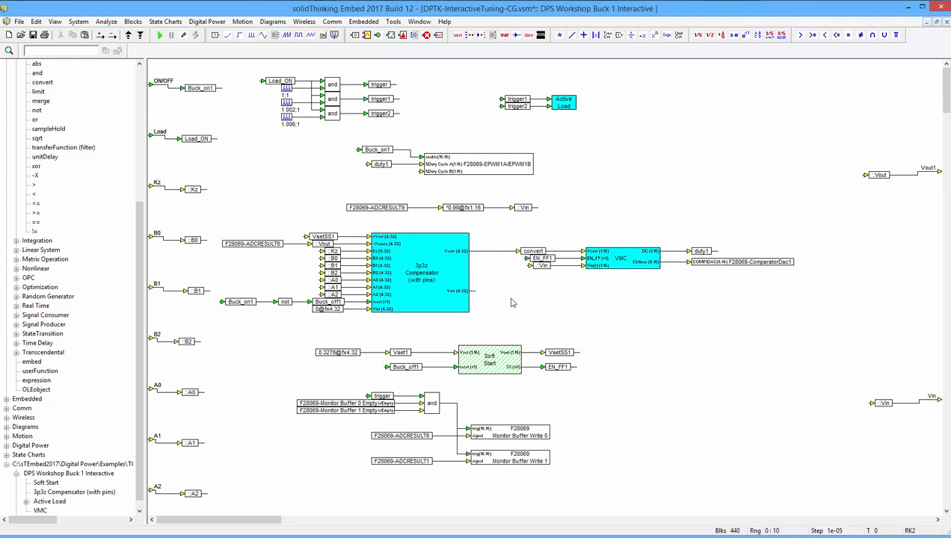
{"action": "left_click", "coordinate": [207, 21]}
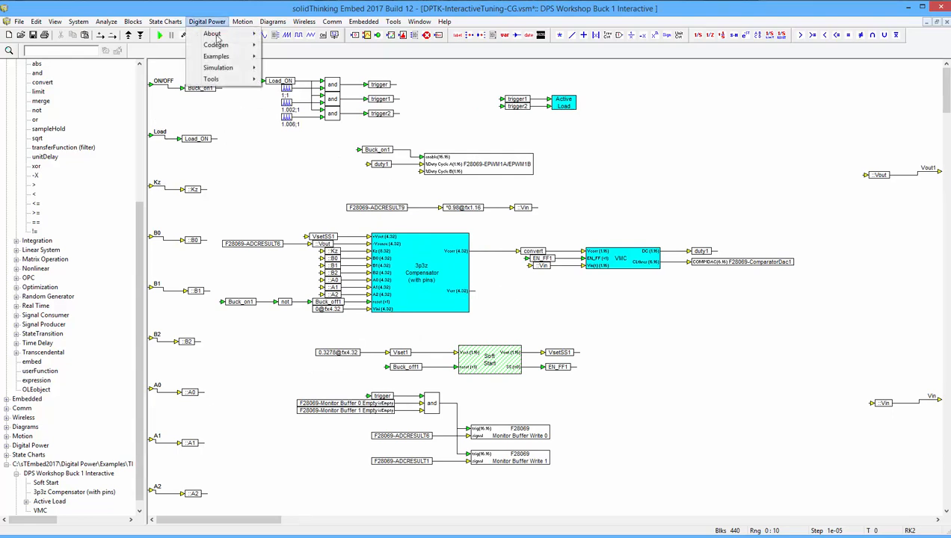
{"action": "mouse_move", "coordinate": [222, 49]}
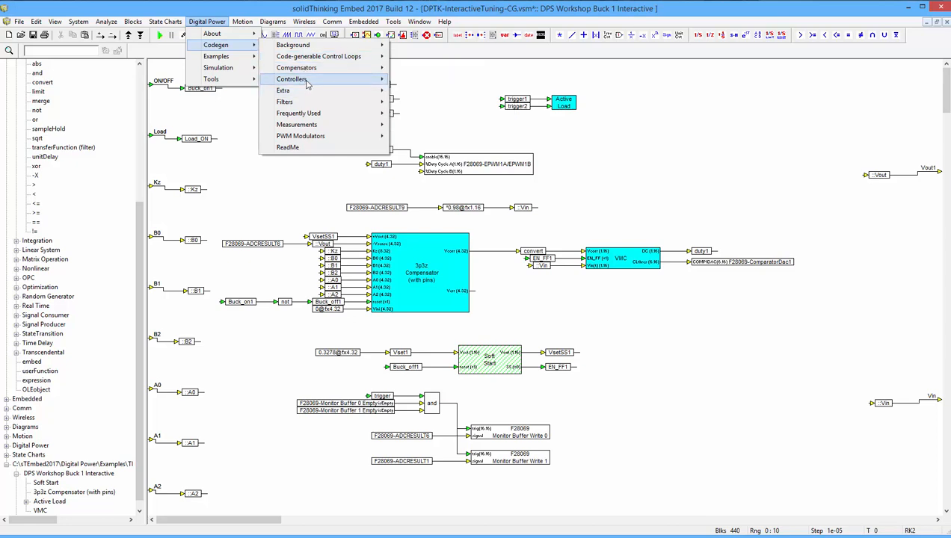
{"action": "mouse_move", "coordinate": [308, 71]}
{"action": "mouse_move", "coordinate": [448, 80]}
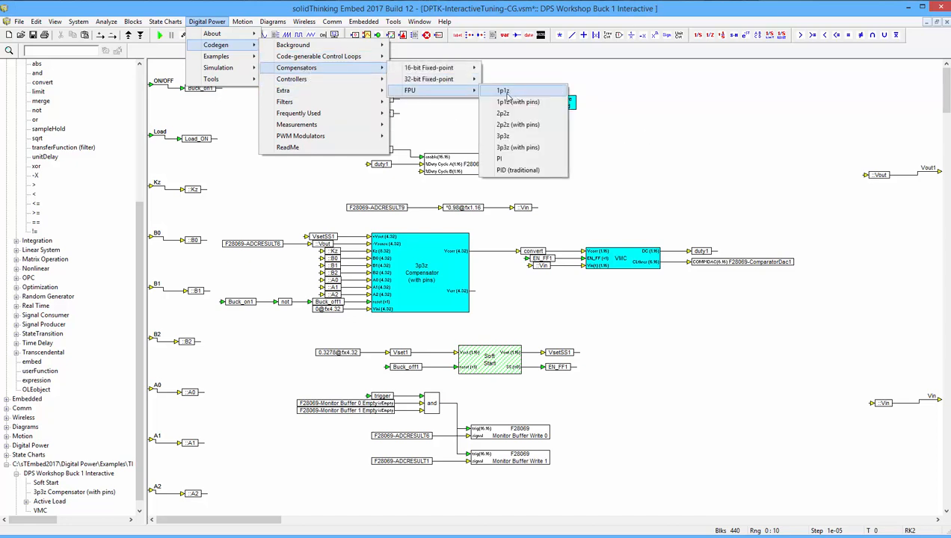
{"action": "left_click", "coordinate": [526, 127]}
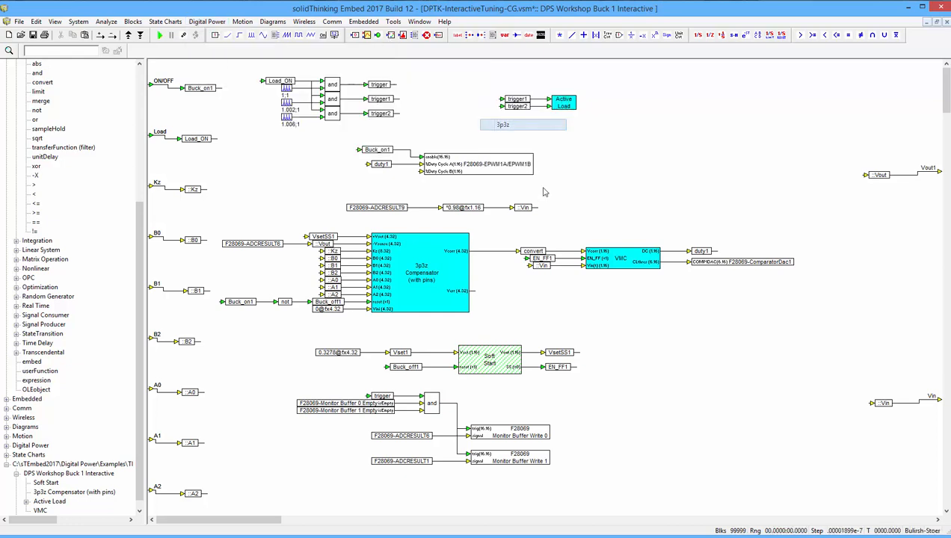
{"action": "left_click", "coordinate": [646, 319]}
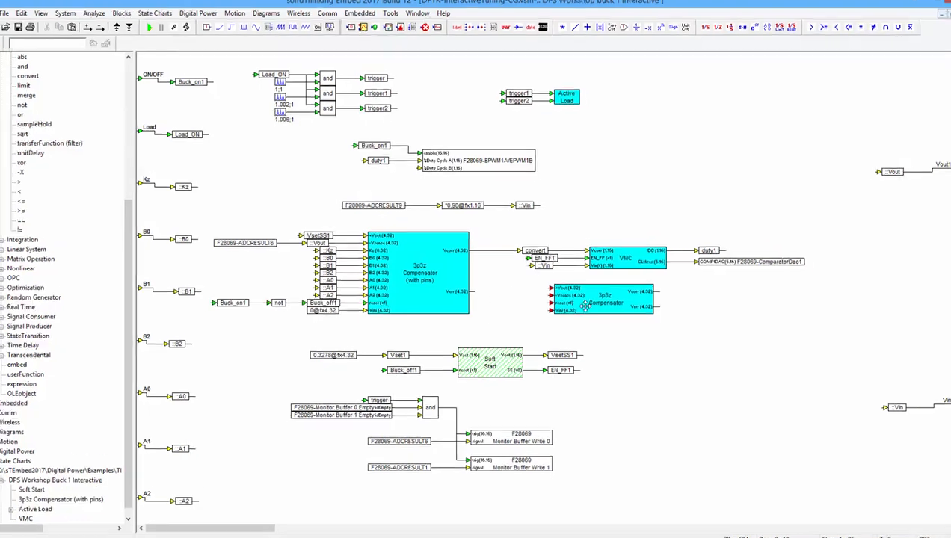
Examine the properties of the added 3p3z compensator, cancel them, and return to the top-level diagram.
{"action": "right_click", "coordinate": [599, 298]}
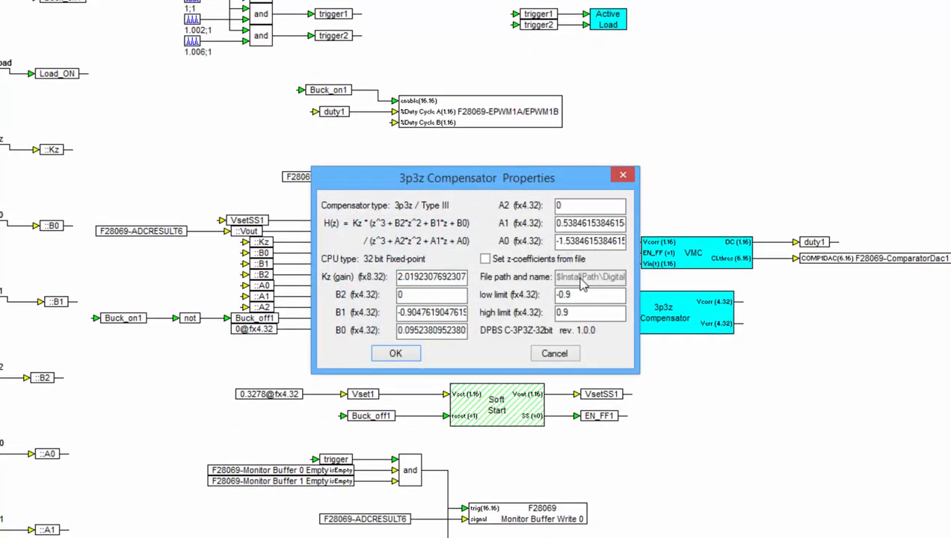
{"action": "left_click", "coordinate": [549, 356]}
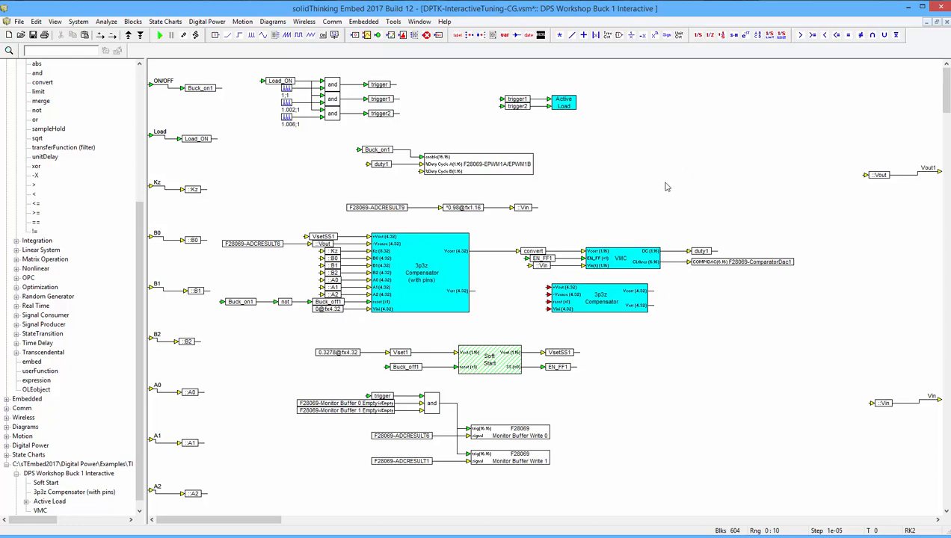
{"action": "right_click", "coordinate": [611, 193]}
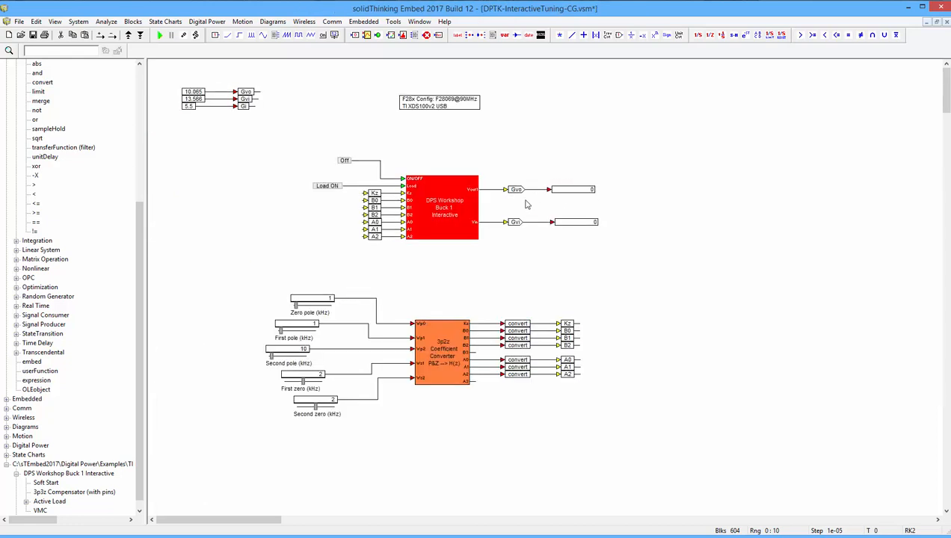
{"action": "left_click", "coordinate": [515, 156]}
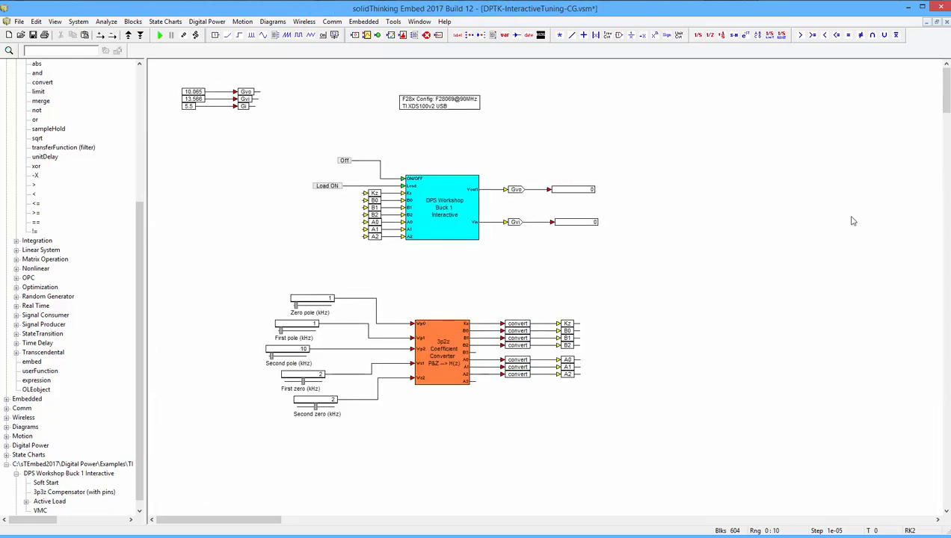